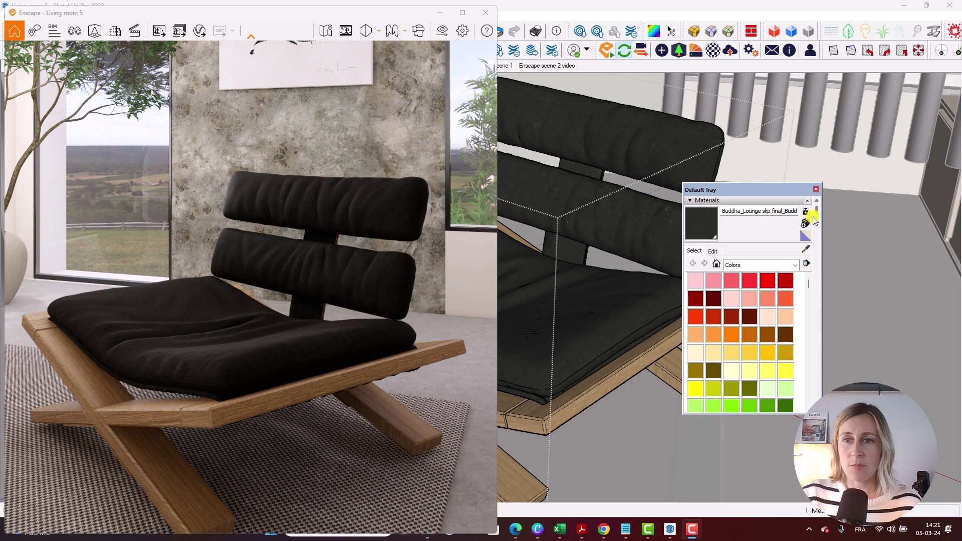
# Open the Enscape Material Editor beside the render view and sample the chair cushion's Buddha_Leather2 material for editing
pyautogui.click(758, 210)
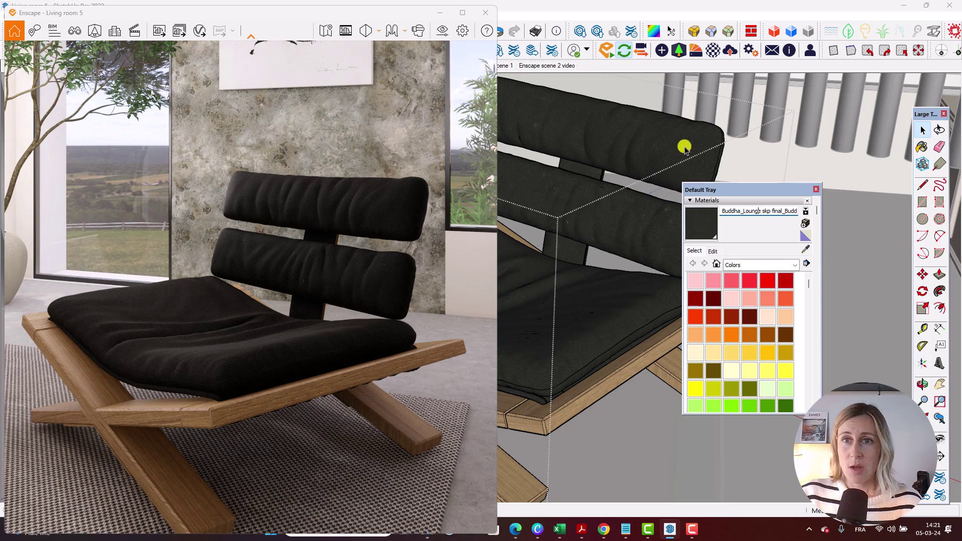
pyautogui.click(714, 50)
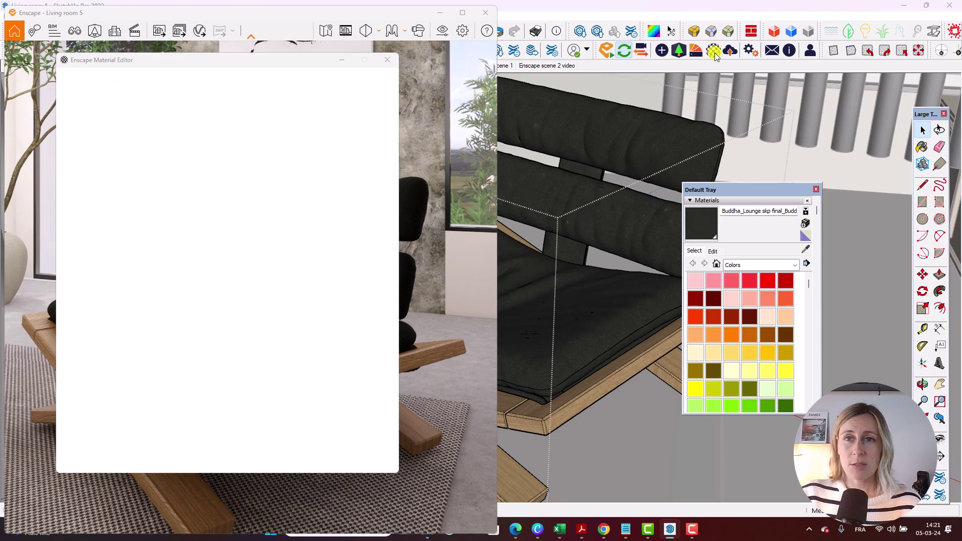
pyautogui.moveTo(268, 67)
pyautogui.mouseDown()
pyautogui.moveTo(516, 137)
pyautogui.moveTo(655, 119)
pyautogui.moveTo(576, 103)
pyautogui.mouseUp()
pyautogui.click(807, 250)
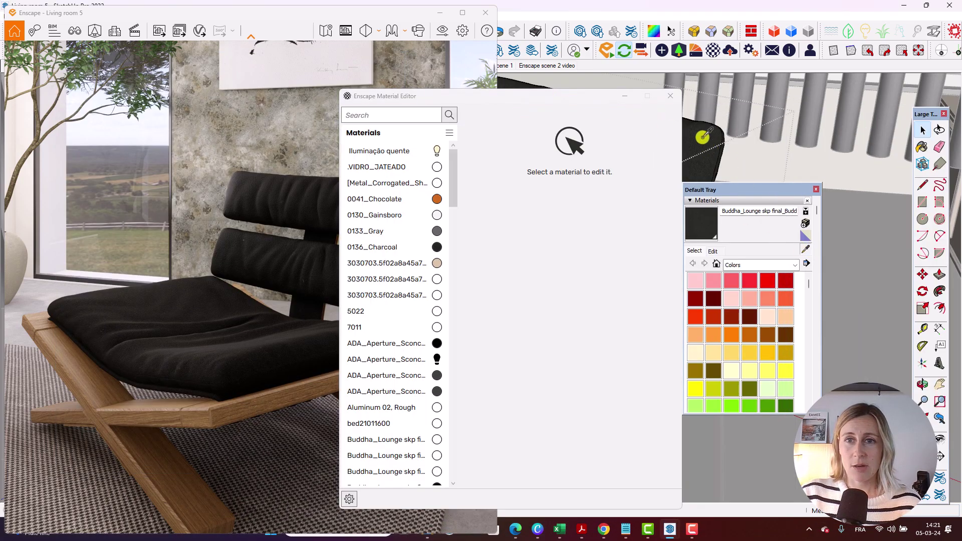
pyautogui.click(703, 141)
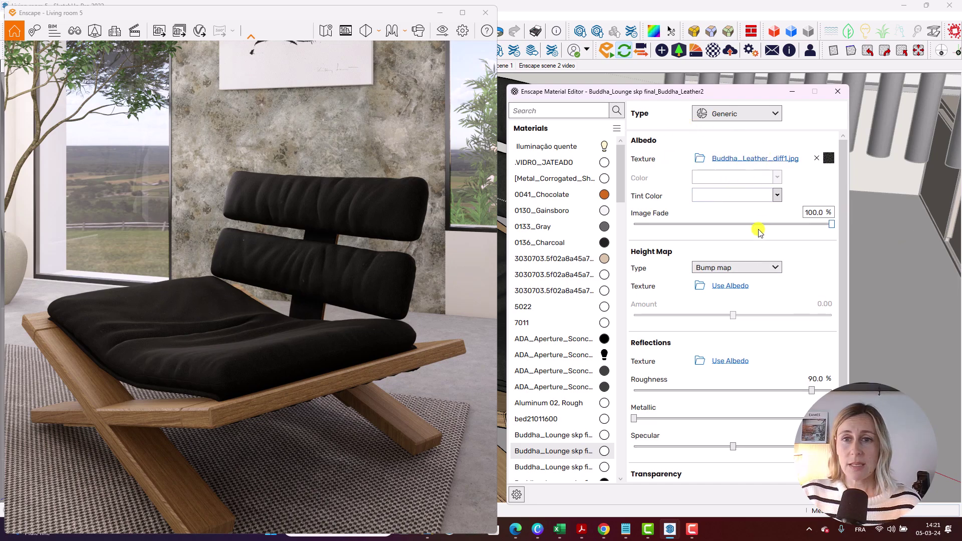
# Load the Buddha_Leather_bump3 image as the bump map texture in the cushion material's height map
pyautogui.scroll(5, 333, 356)
pyautogui.moveTo(353, 357); pyautogui.dragTo(353, 357, button='right')
pyautogui.scroll(-5, 353, 357)
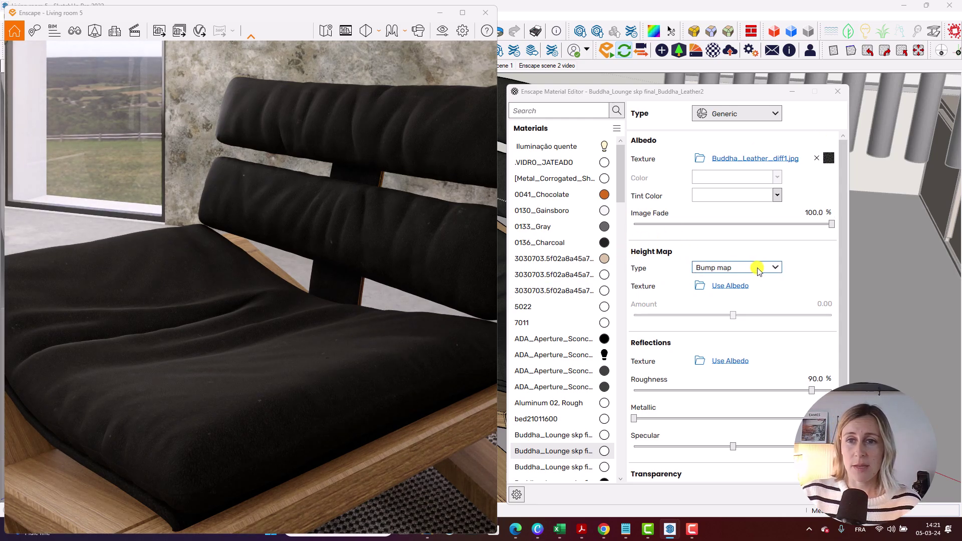
pyautogui.moveTo(724, 278)
pyautogui.click(697, 287)
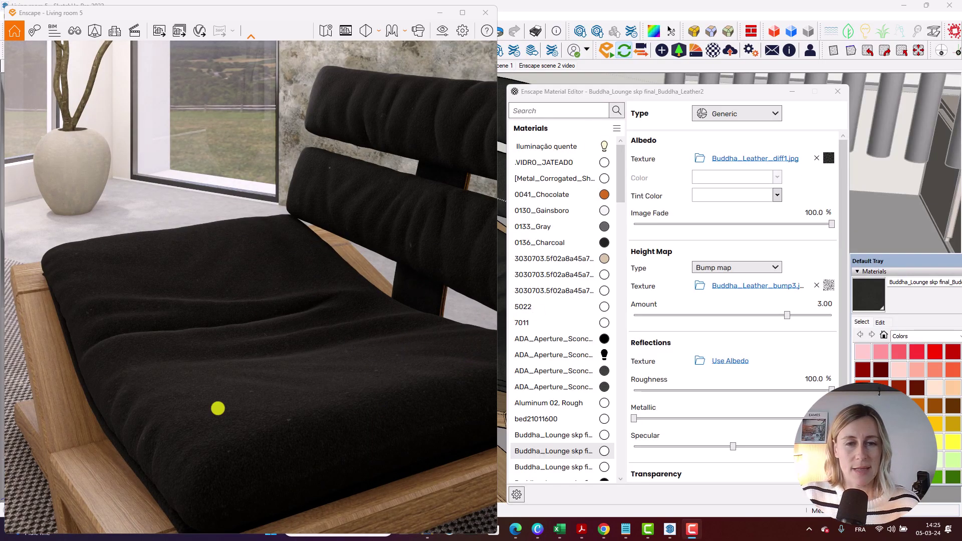
# Examine the bump texture on the seat cushion up close and from further away in the render view
pyautogui.scroll(5, 379, 338)
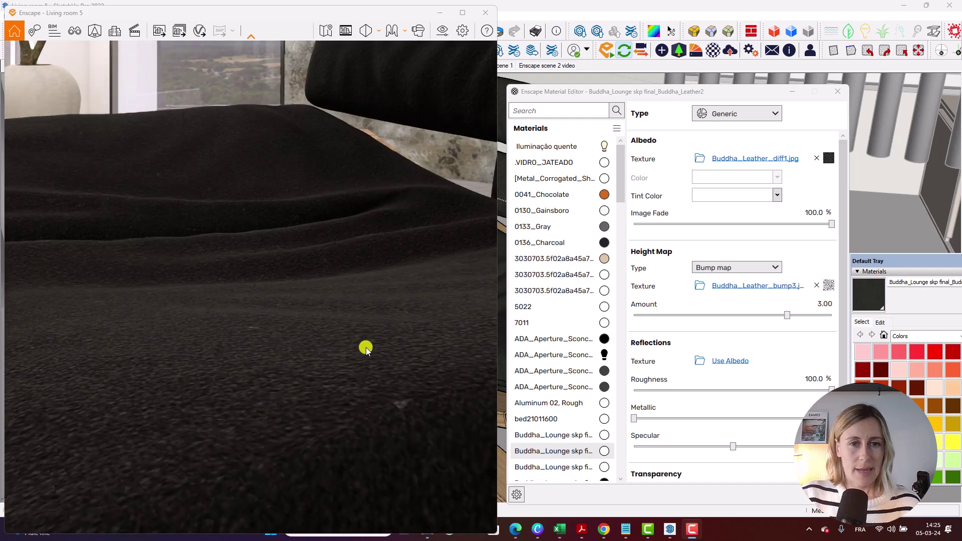
pyautogui.scroll(-3, 309, 396)
pyautogui.scroll(3, 309, 396)
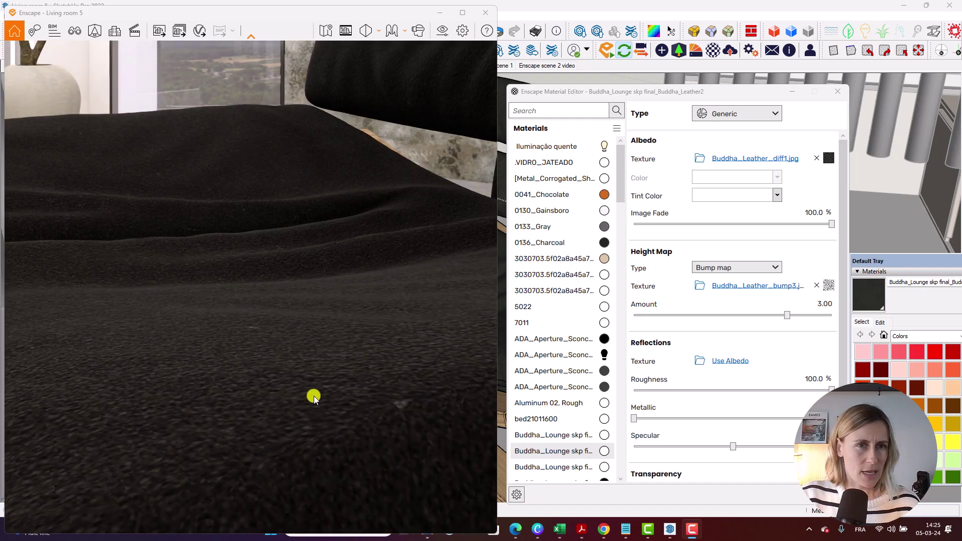
pyautogui.scroll(-5, 314, 396)
pyautogui.scroll(5, 314, 395)
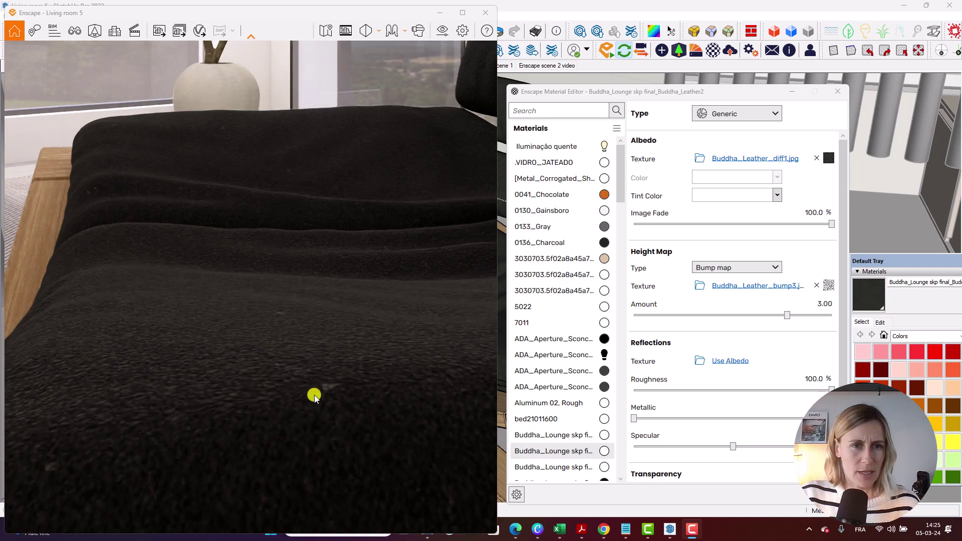
pyautogui.scroll(-5, 308, 395)
pyautogui.moveTo(308, 394); pyautogui.dragTo(318, 377, button='right')
pyautogui.scroll(3, 313, 383)
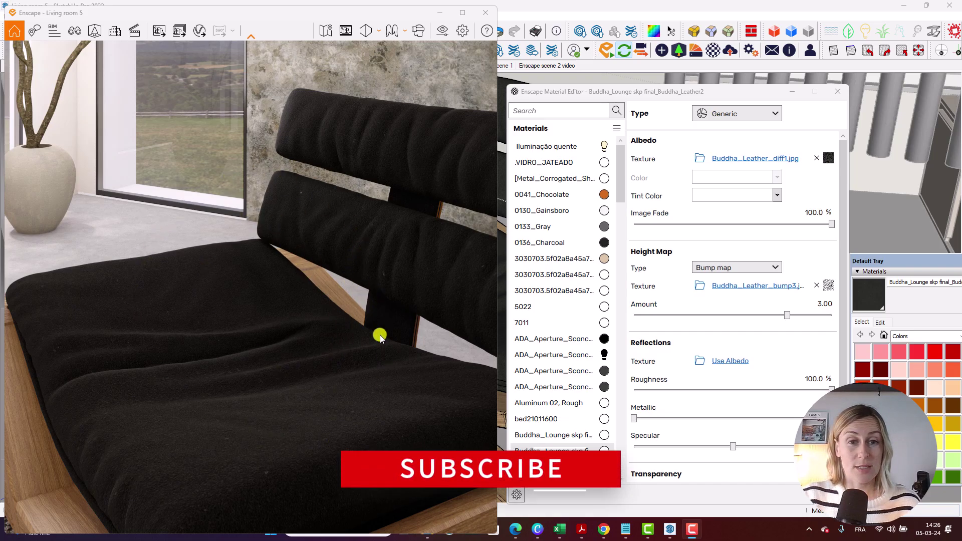
# Set the leather material's reflection roughness to 54.2% and its bump map amount to 1.61
pyautogui.moveTo(830, 389); pyautogui.dragTo(827, 390)
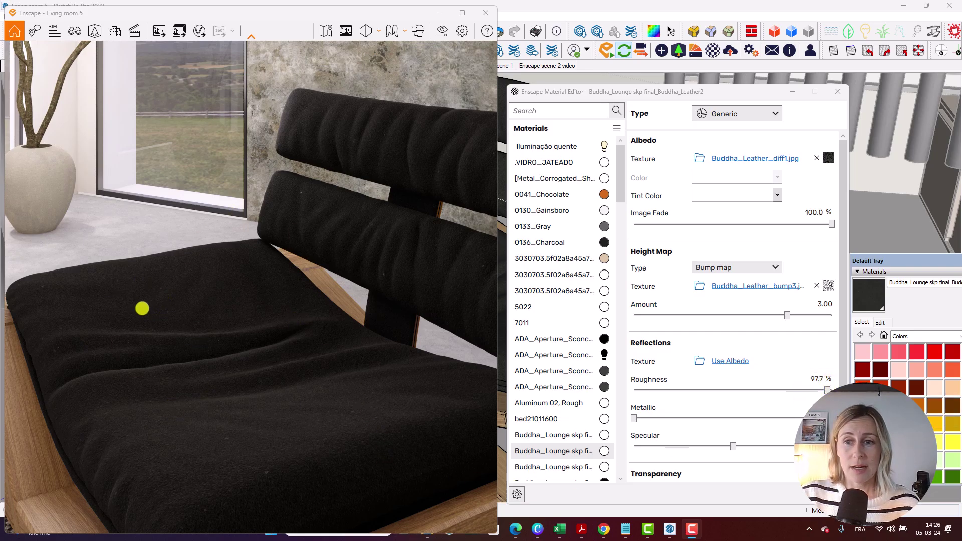
pyautogui.click(827, 390)
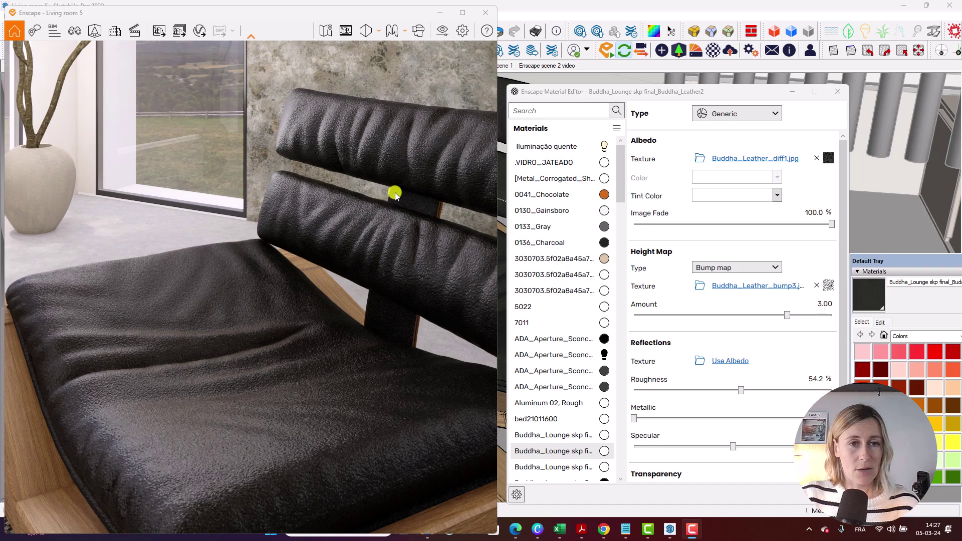
pyautogui.moveTo(346, 409)
pyautogui.mouseDown(button='right')
pyautogui.moveTo(358, 406)
pyautogui.moveTo(355, 393)
pyautogui.moveTo(341, 395)
pyautogui.mouseUp(button='right')
pyautogui.moveTo(256, 404); pyautogui.dragTo(256, 404, button='right')
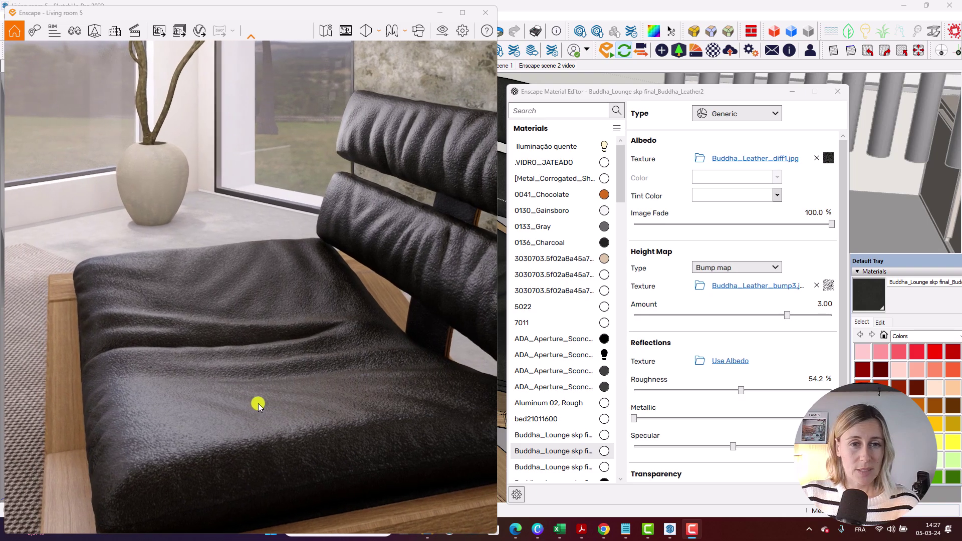
pyautogui.scroll(2, 283, 421)
pyautogui.moveTo(305, 431); pyautogui.dragTo(220, 420, button='right')
pyautogui.scroll(-5, 220, 419)
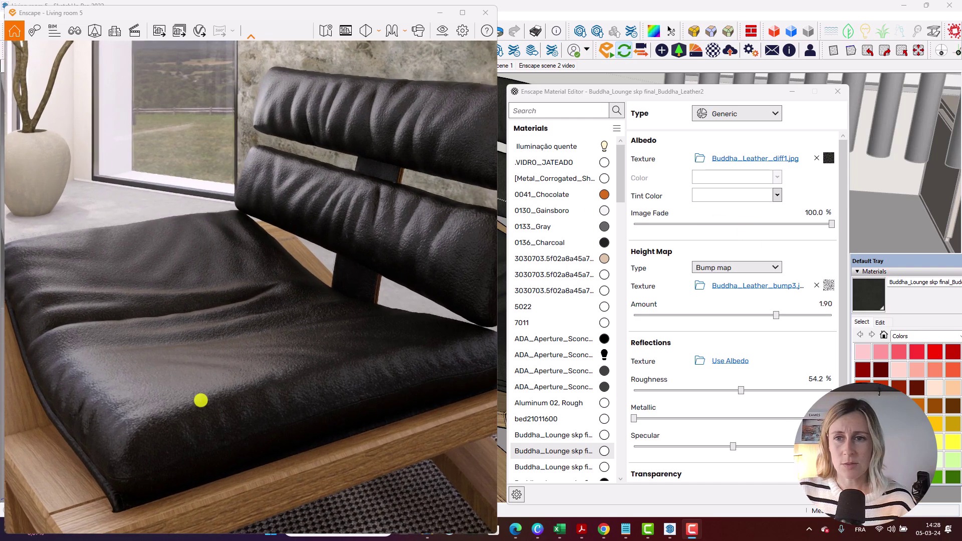
pyautogui.moveTo(269, 408); pyautogui.dragTo(261, 405, button='right')
pyautogui.click(773, 317)
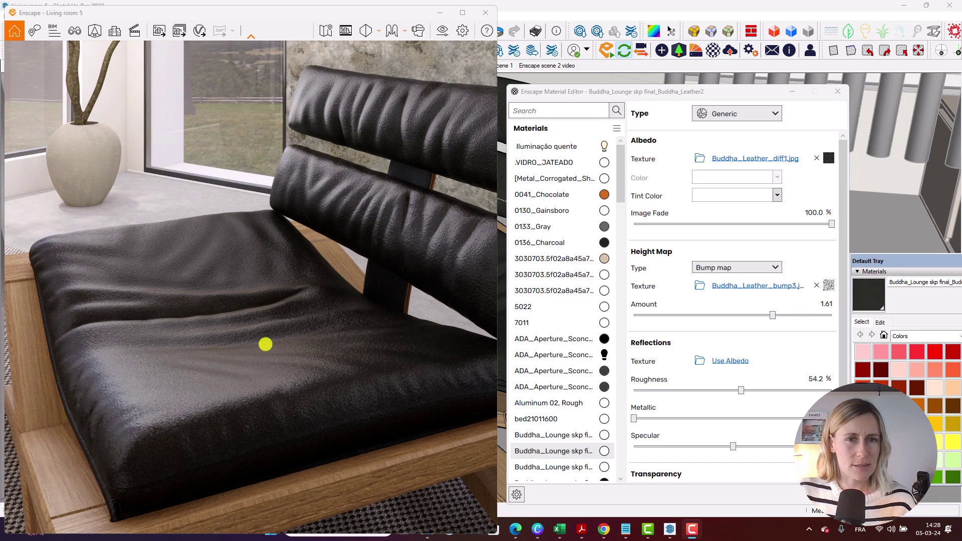
# Set the leather's roughness to 57.7% and check the cushions from several angles and distances
pyautogui.scroll(1, 199, 396)
pyautogui.scroll(-1, 211, 386)
pyautogui.moveTo(254, 359); pyautogui.dragTo(267, 356, button='right')
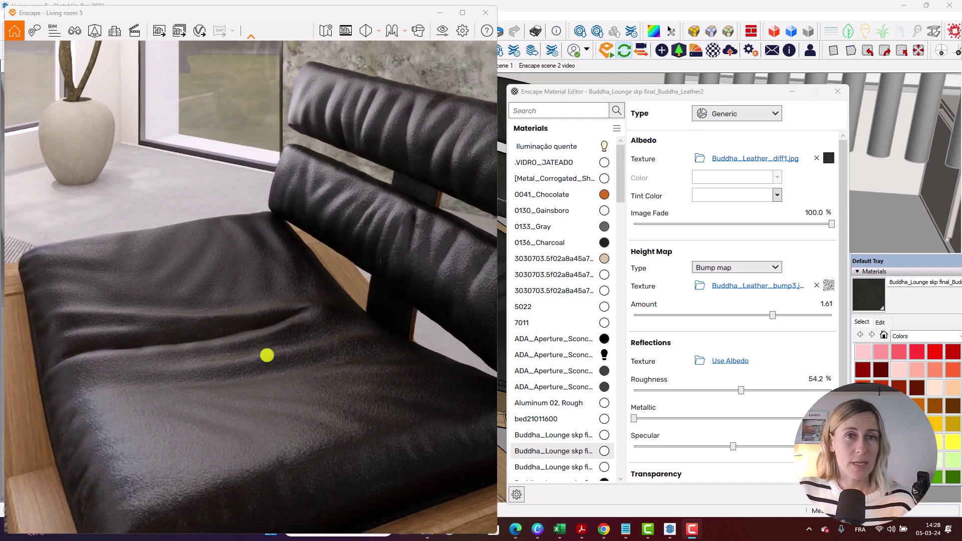
pyautogui.scroll(-3, 294, 342)
pyautogui.moveTo(282, 352); pyautogui.dragTo(333, 352, button='middle')
pyautogui.moveTo(362, 308); pyautogui.dragTo(362, 308, button='middle')
pyautogui.scroll(-1, 399, 335)
pyautogui.moveTo(741, 391); pyautogui.dragTo(748, 390)
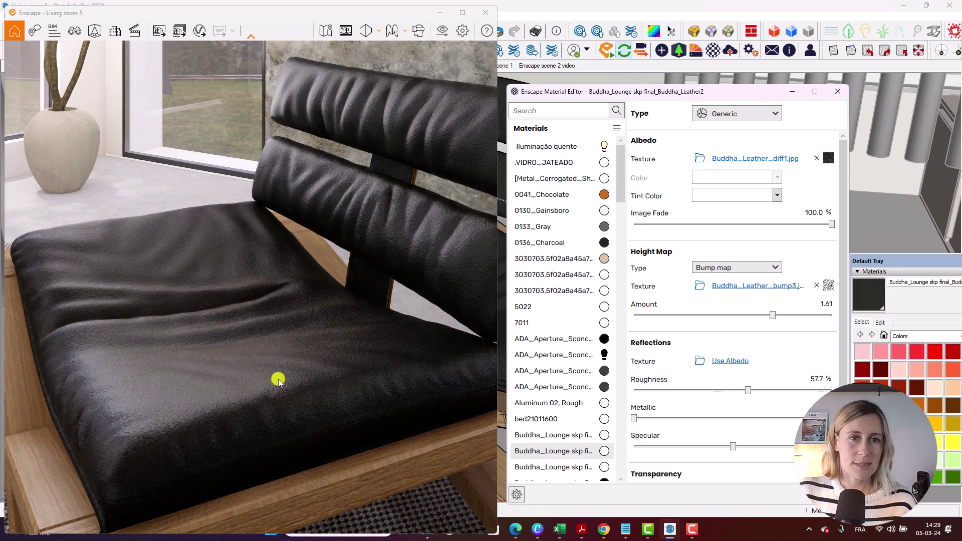
pyautogui.moveTo(225, 398); pyautogui.dragTo(232, 387, button='right')
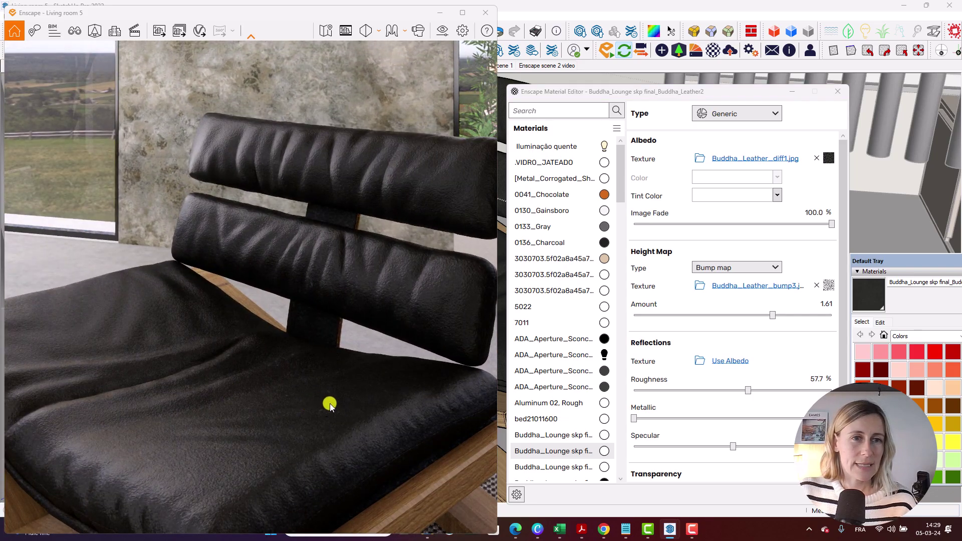
pyautogui.moveTo(341, 401); pyautogui.dragTo(339, 401, button='right')
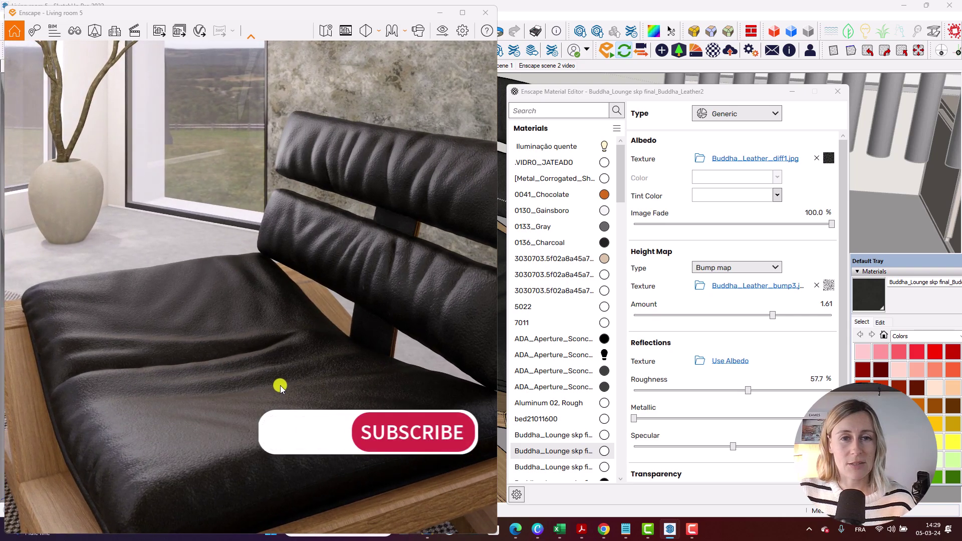
pyautogui.scroll(-3, 280, 386)
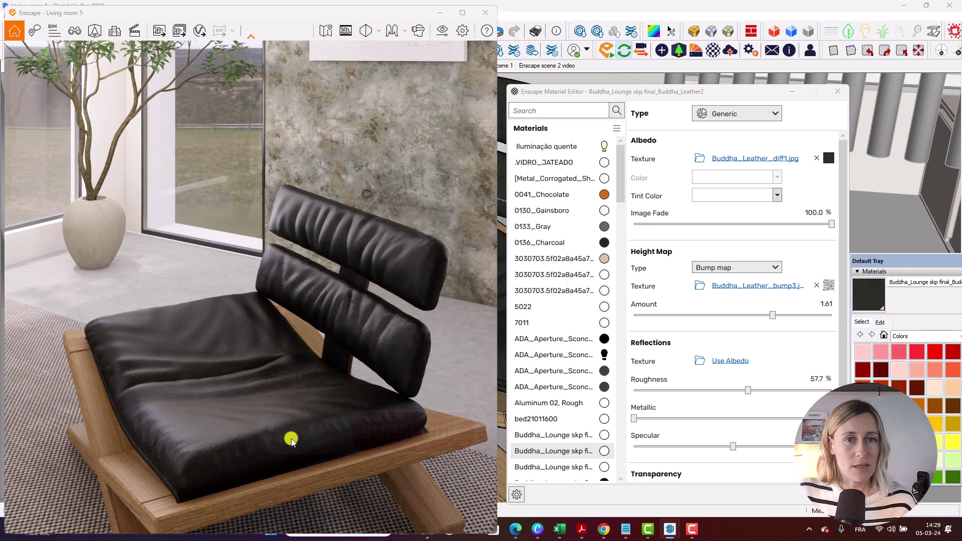
pyautogui.scroll(-4, 290, 437)
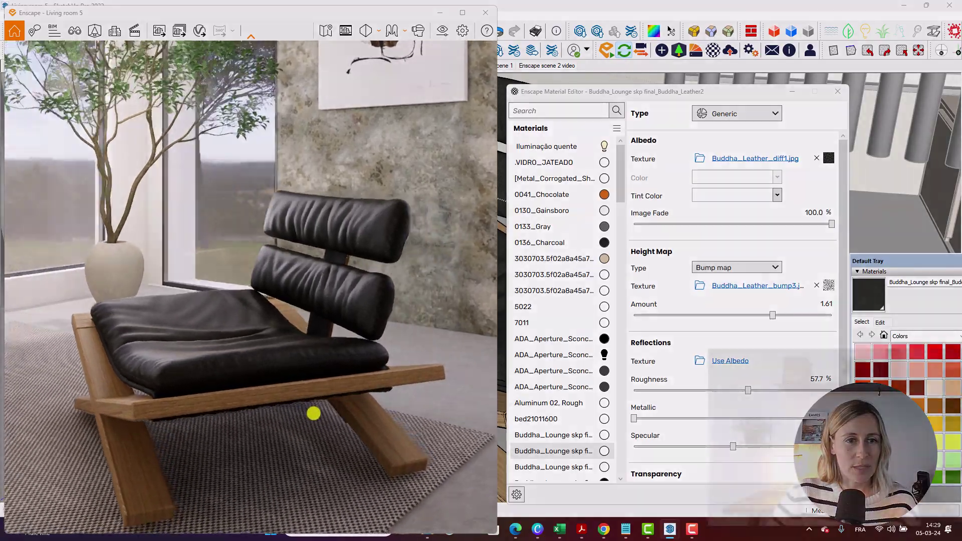